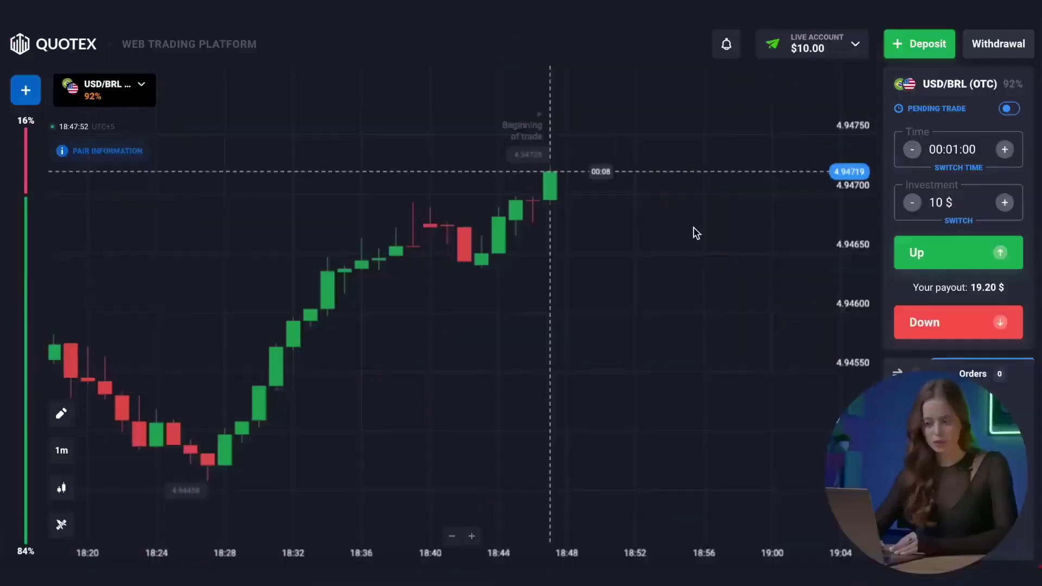
Step: Add the MACD oscillator with periods 12, 26 and 9 to the USD/BRL chart
left_click(61, 526)
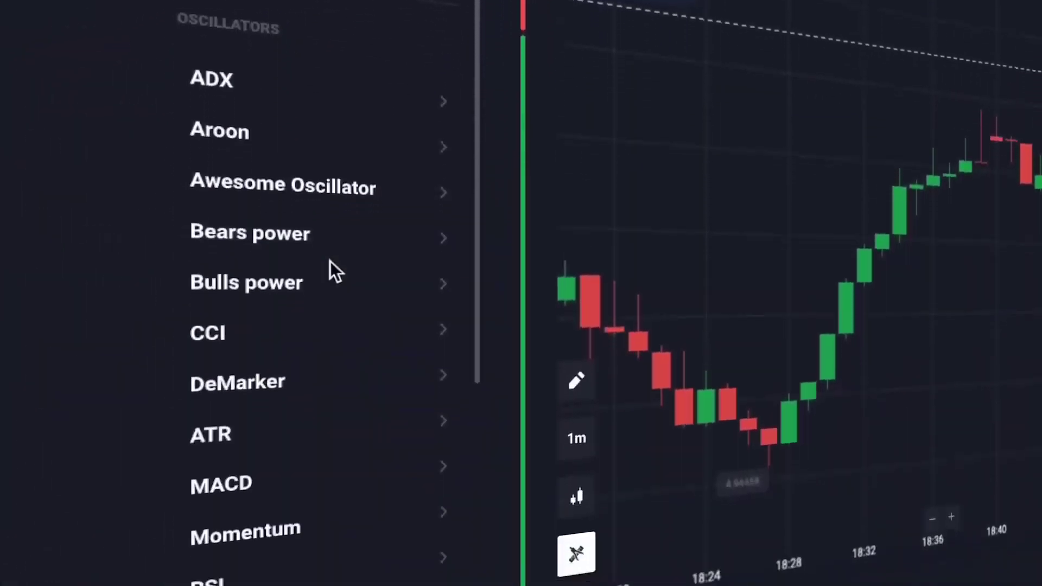
left_click(249, 361)
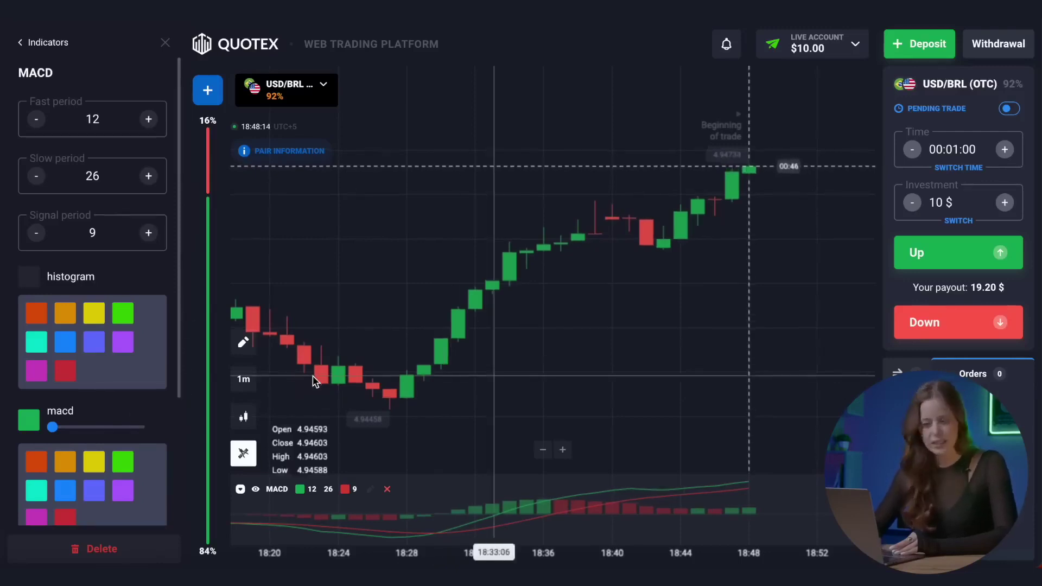
scroll(107, 395, "down", 2)
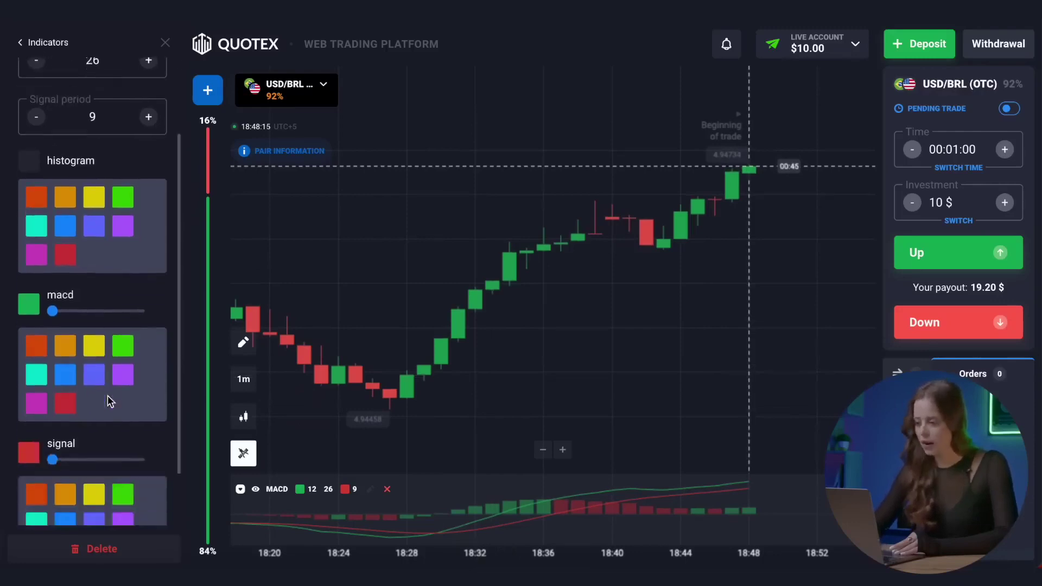
scroll(108, 400, "down", 1)
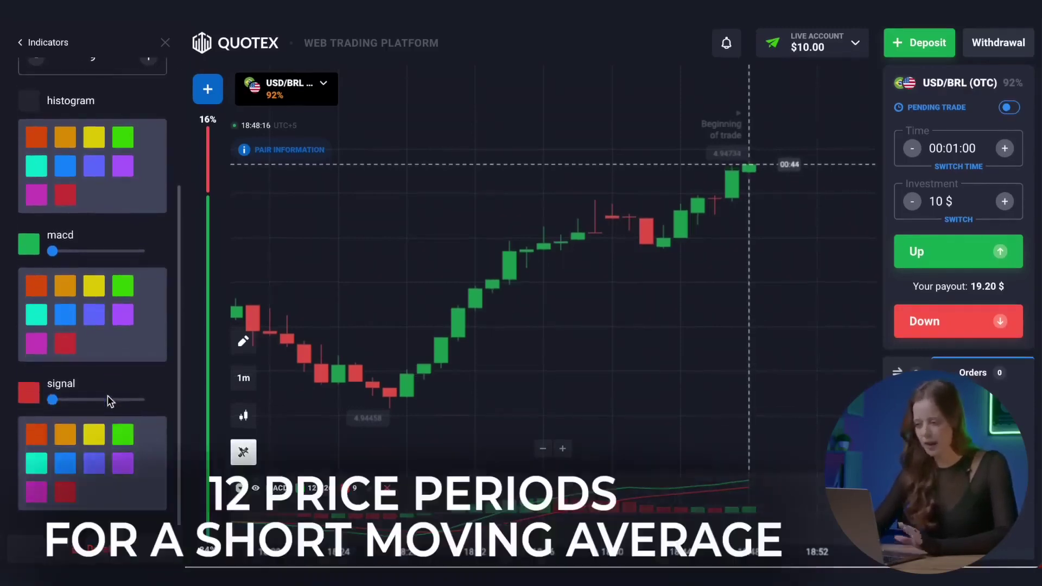
scroll(107, 395, "up", 3)
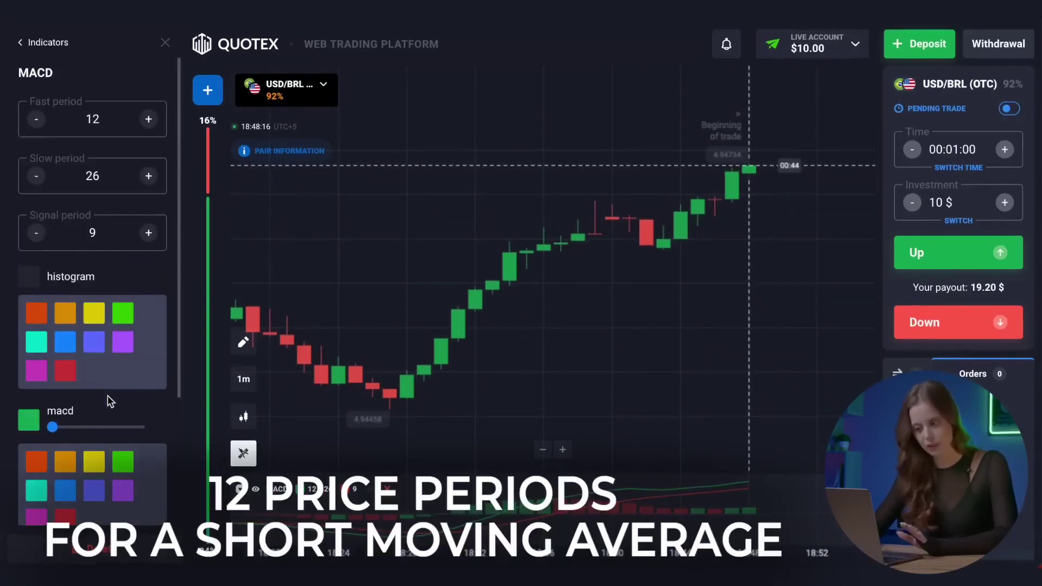
left_click(165, 49)
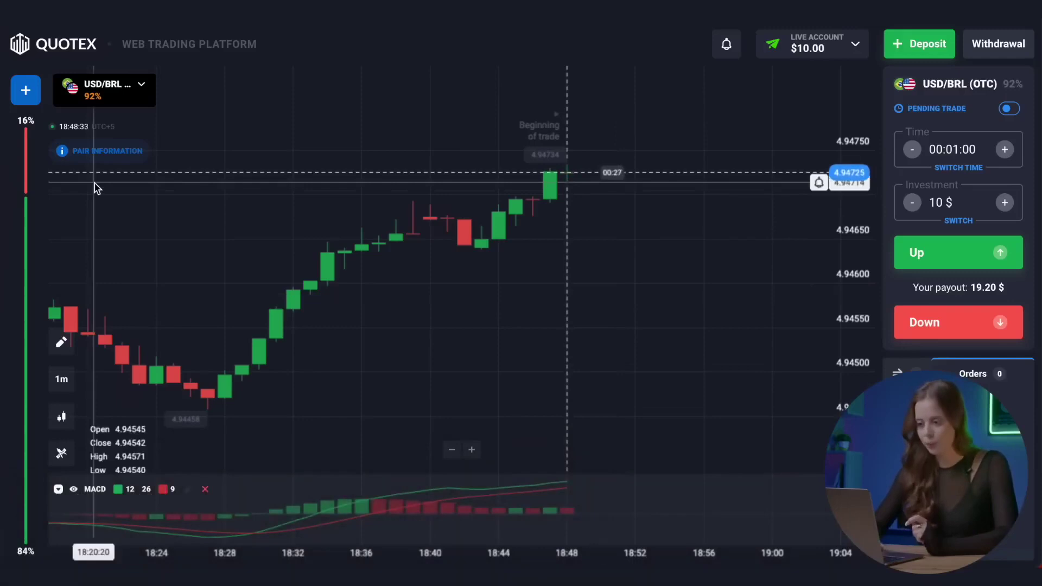
Step: Add NZD/CHF (OTC) and CAD/CHF (OTC) chart tabs from the Currencies asset list
left_click(27, 92)
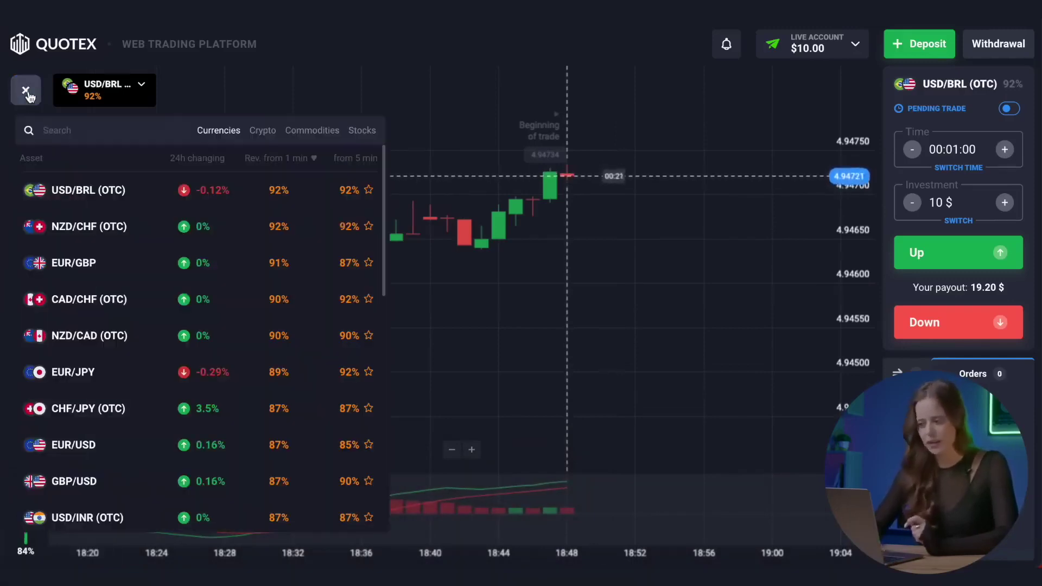
left_click(72, 226)
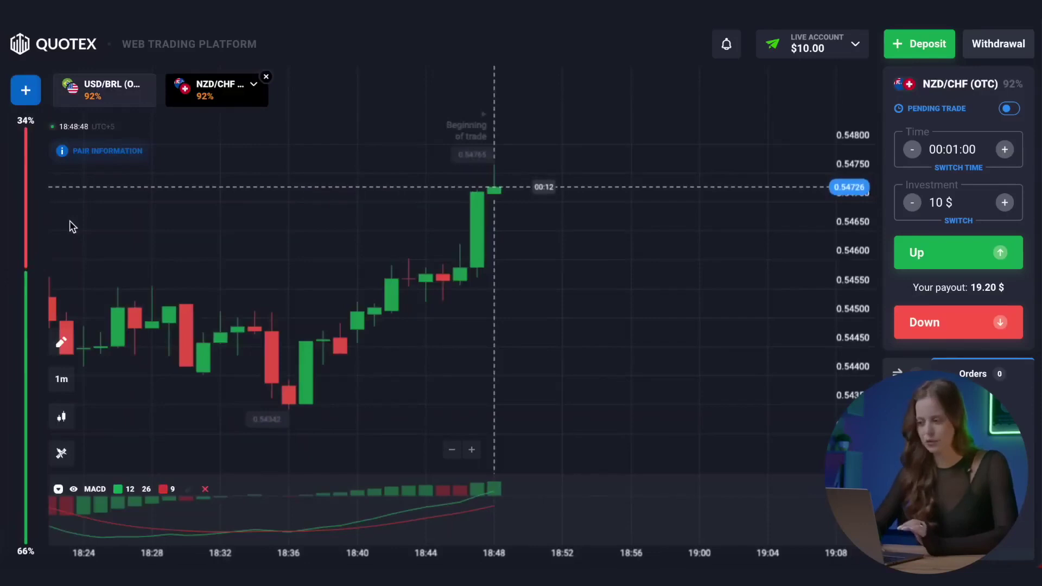
left_click(28, 92)
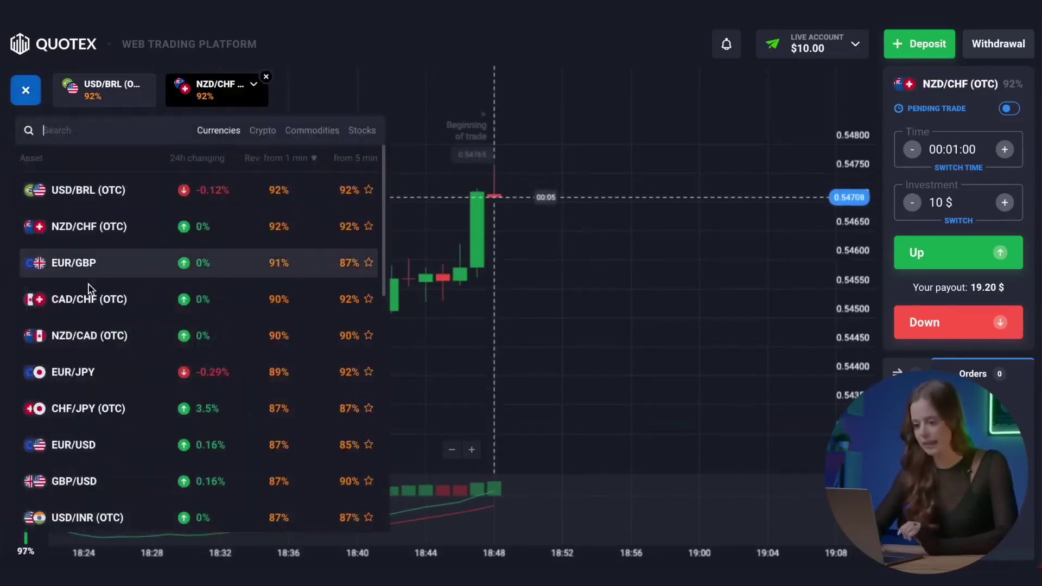
left_click(91, 299)
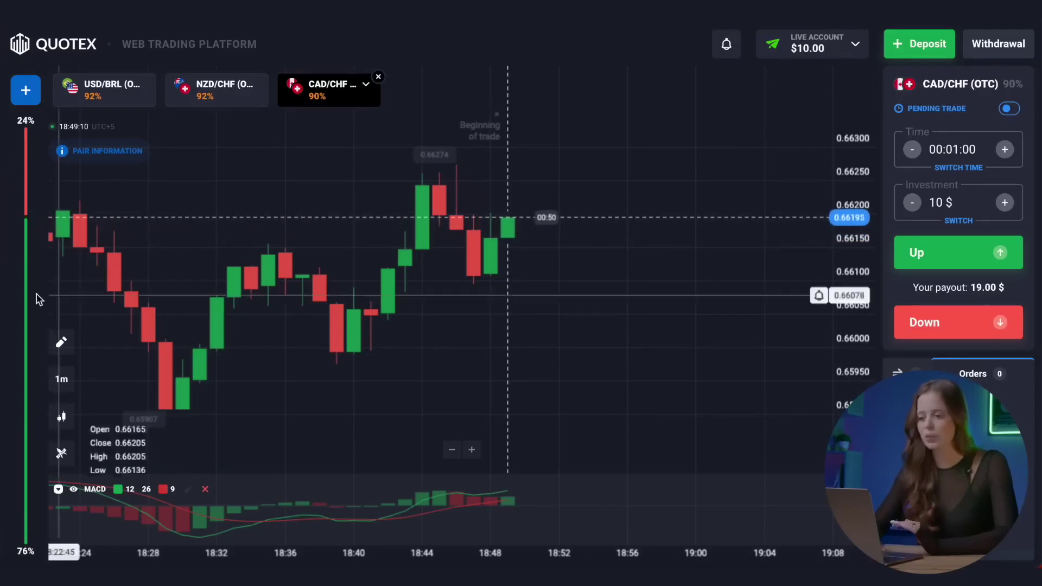
Step: Place a 10 $ Up trade on NZD/CHF
left_click(217, 100)
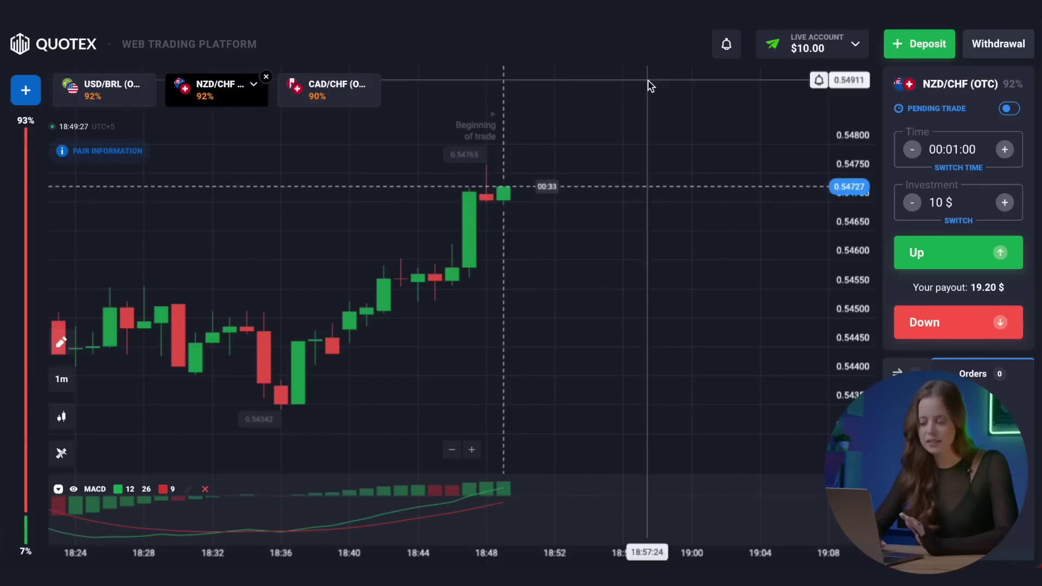
left_click(937, 259)
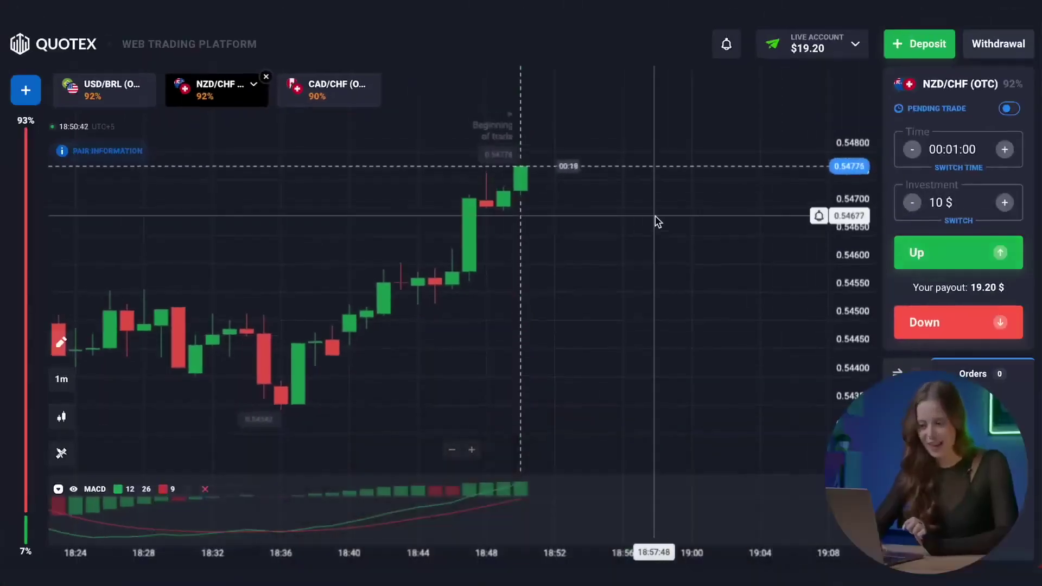
left_click(103, 88)
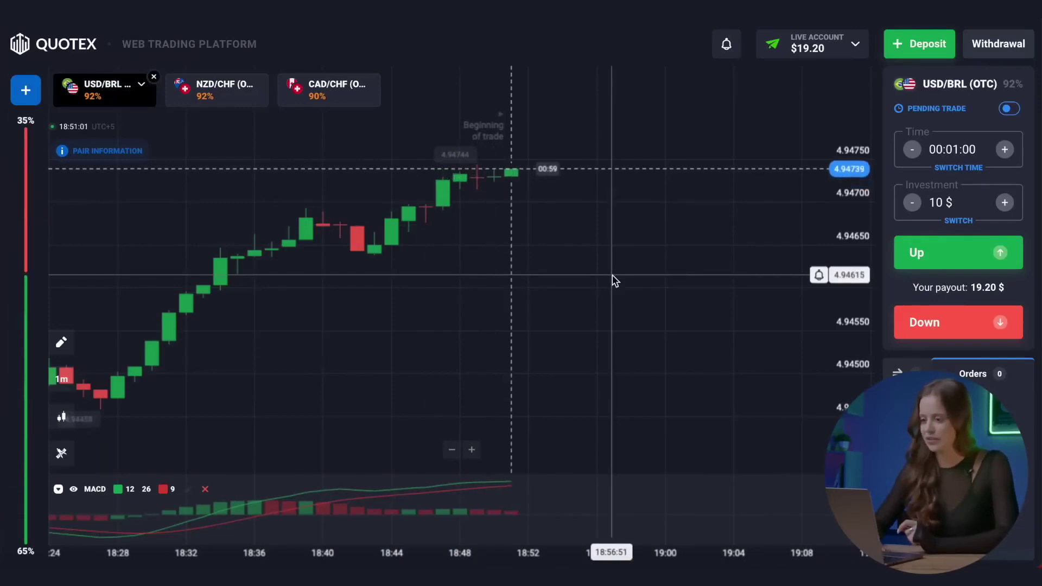
Step: Place a 19 $ Down trade on CAD/CHF, winning +36.10 $ for a $36.30 balance
left_click(332, 88)
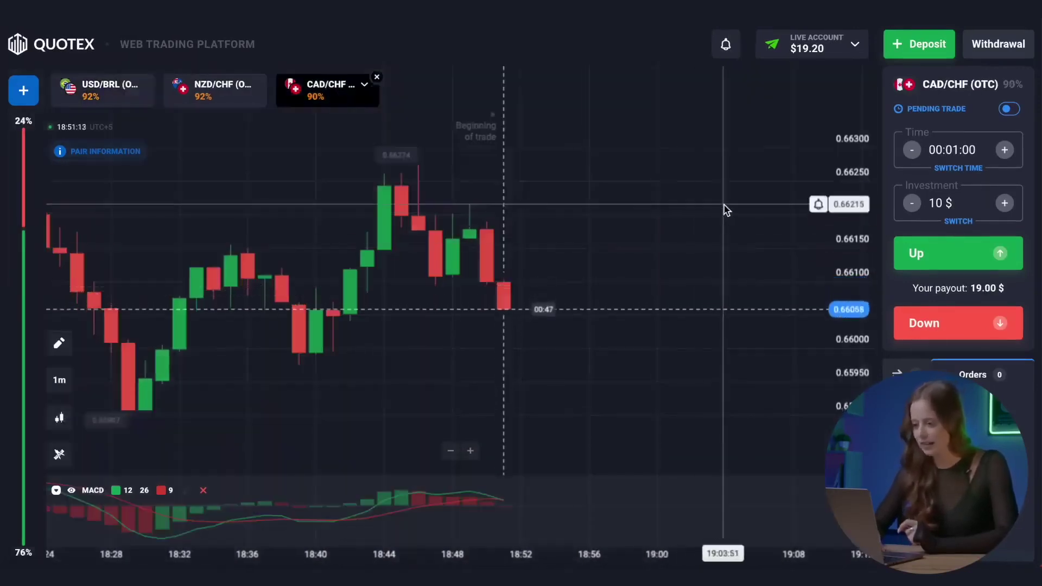
left_click(942, 202)
key("BackSpace")
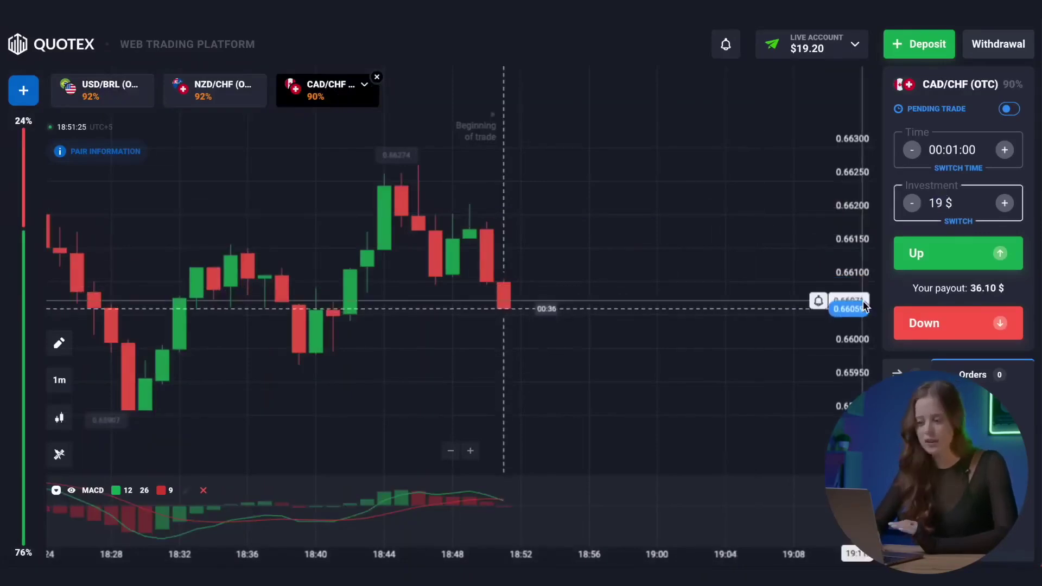
left_click(944, 328)
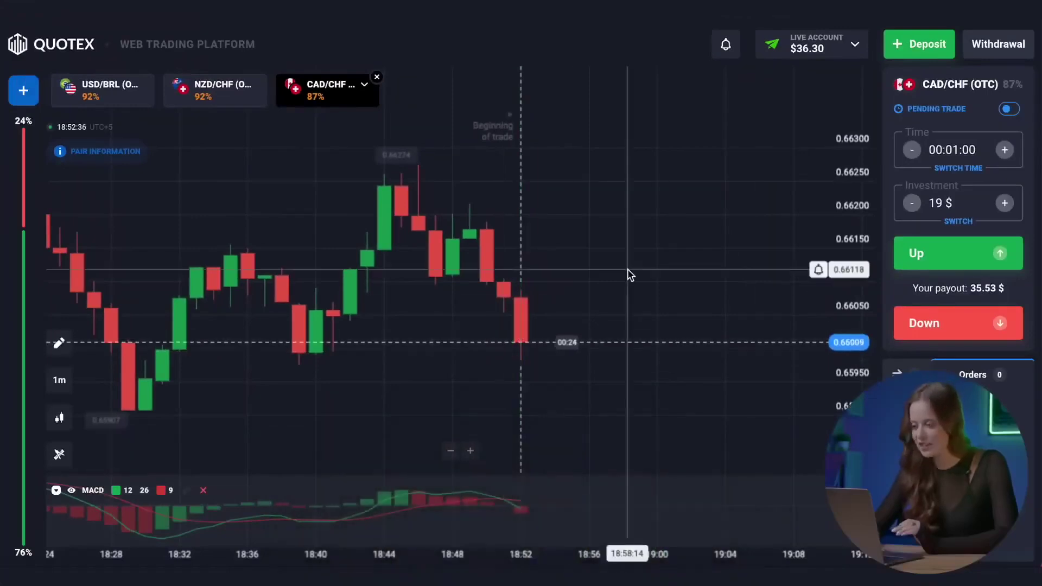
left_click(108, 102)
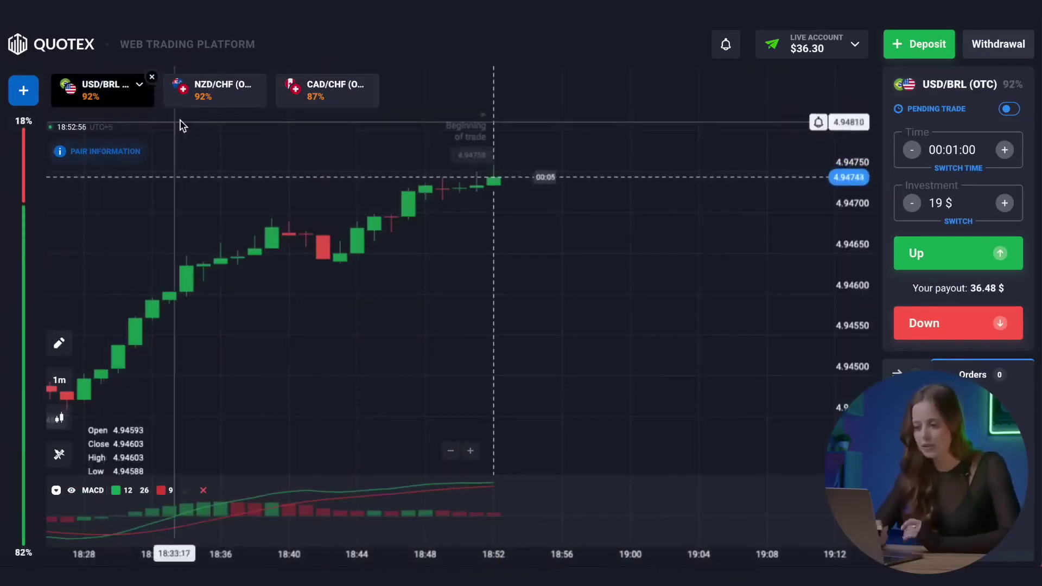
Step: Place a 36 $ Down trade on NZD/CHF
left_click(219, 101)
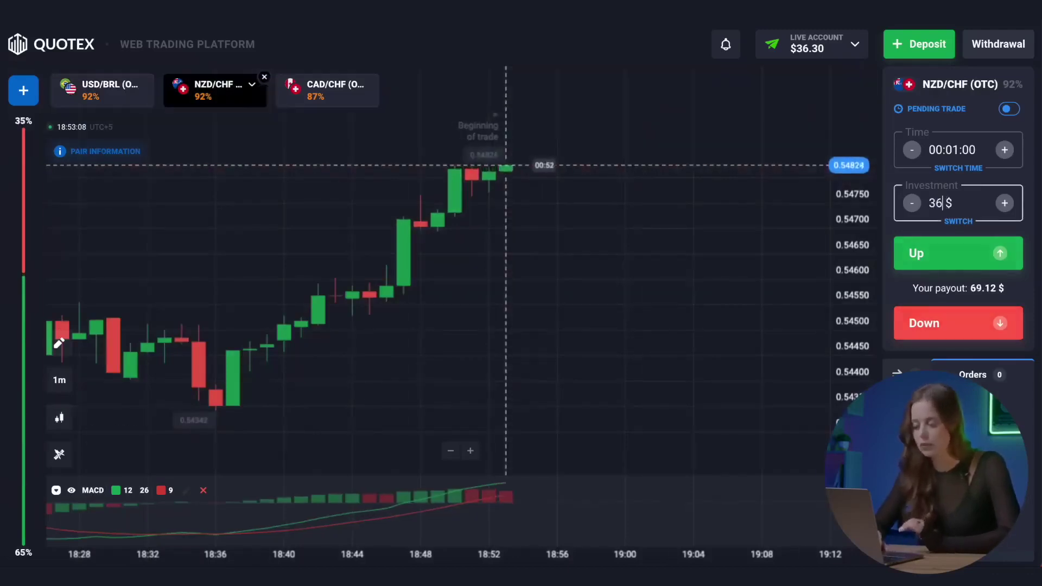
left_click(971, 287)
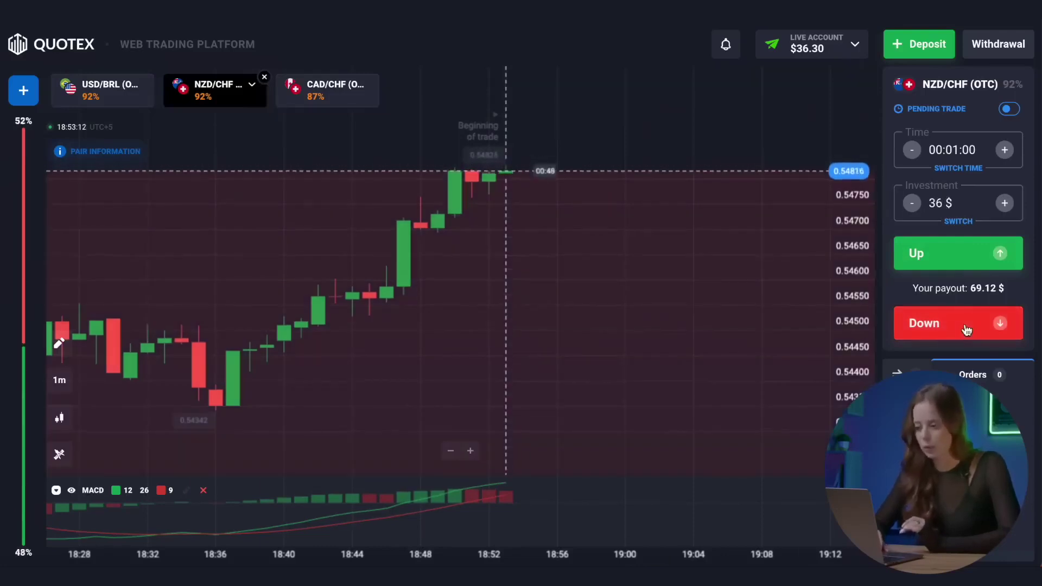
left_click(967, 329)
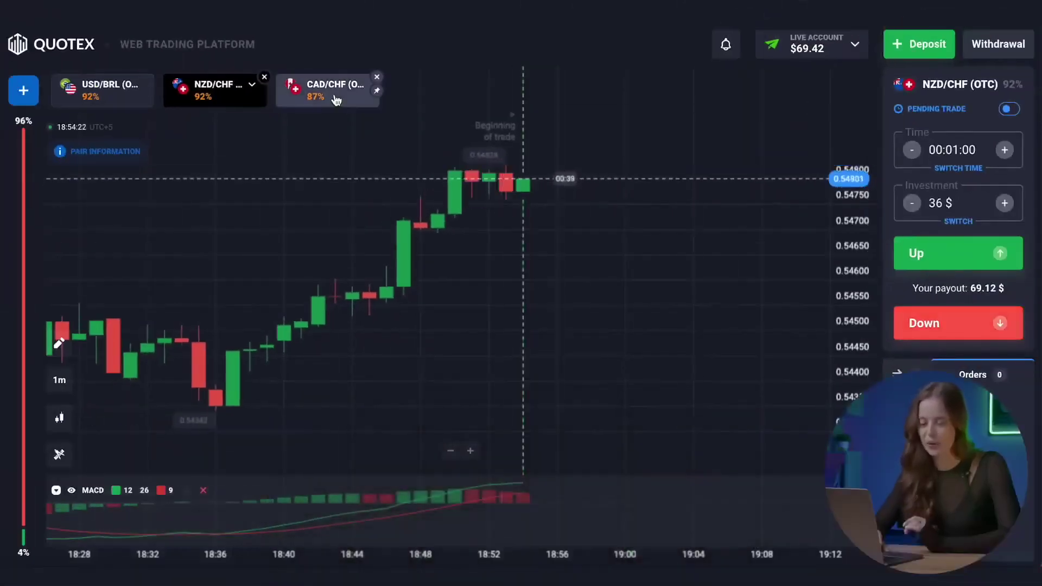
Step: Place a 69 $ Up trade on CAD/CHF, winning +129.03 $ for a $129.45 balance
left_click(334, 100)
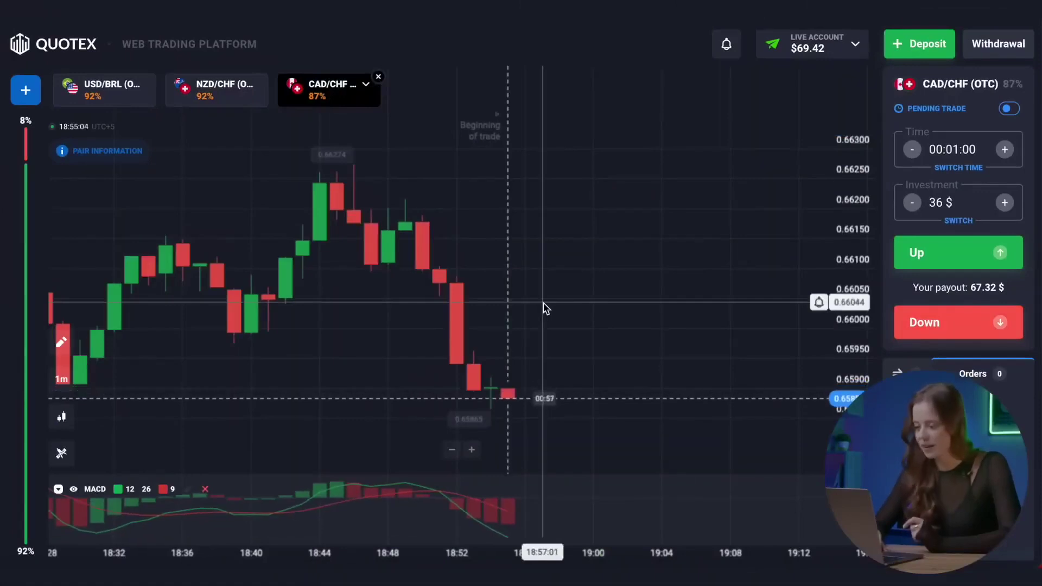
type("69")
left_click(940, 261)
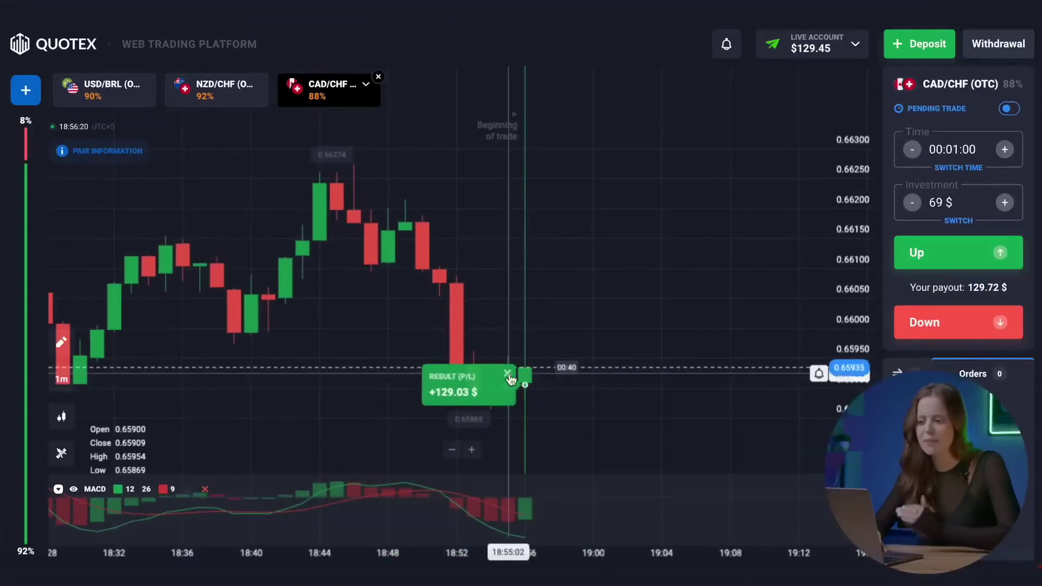
left_click(234, 102)
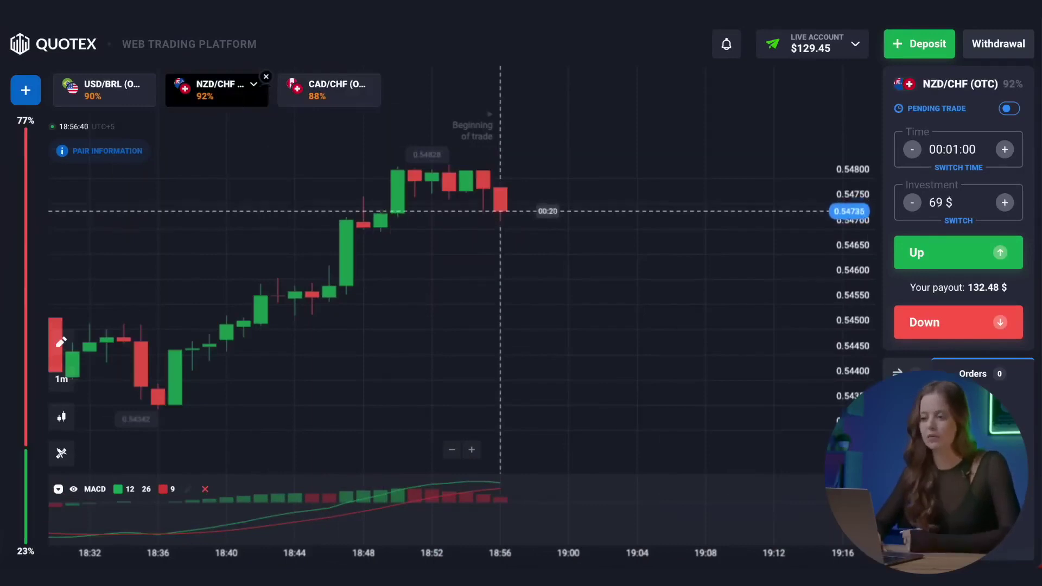
Step: Place Down trades of 129 $ on USD/BRL and 245 $ on CAD/CHF, winning +460.60 $
left_click(104, 90)
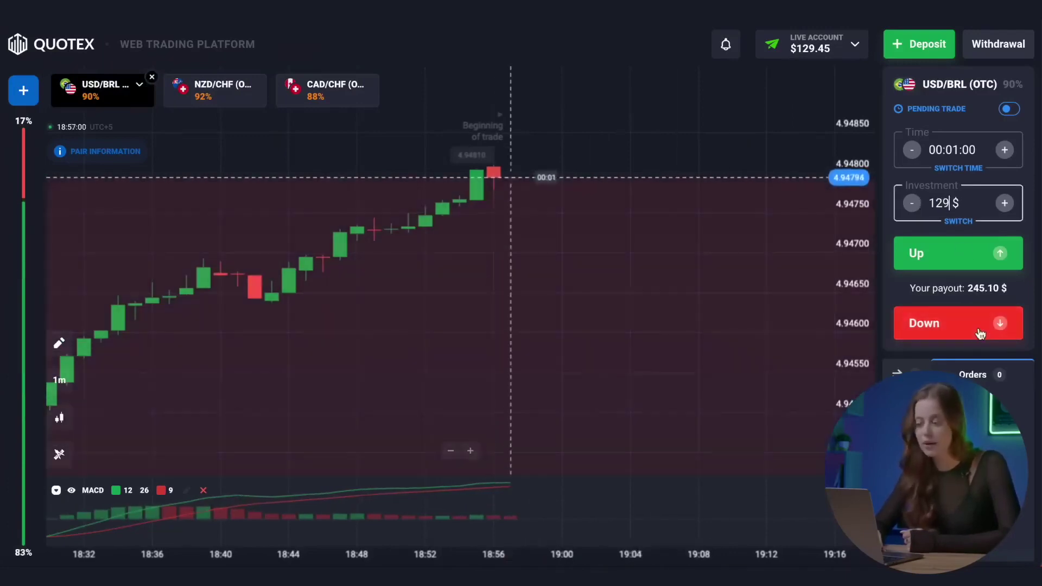
left_click(980, 333)
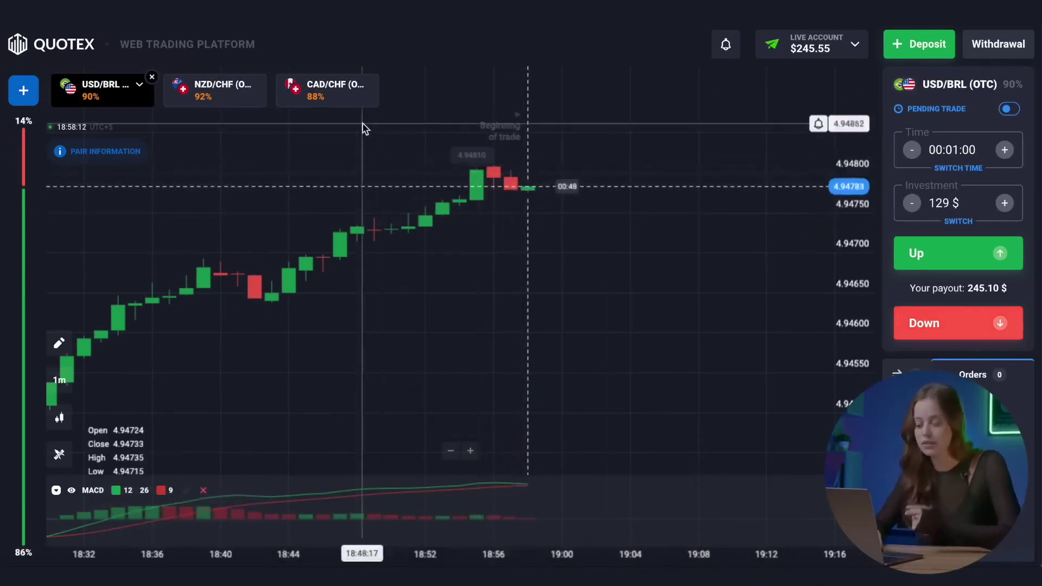
left_click(325, 93)
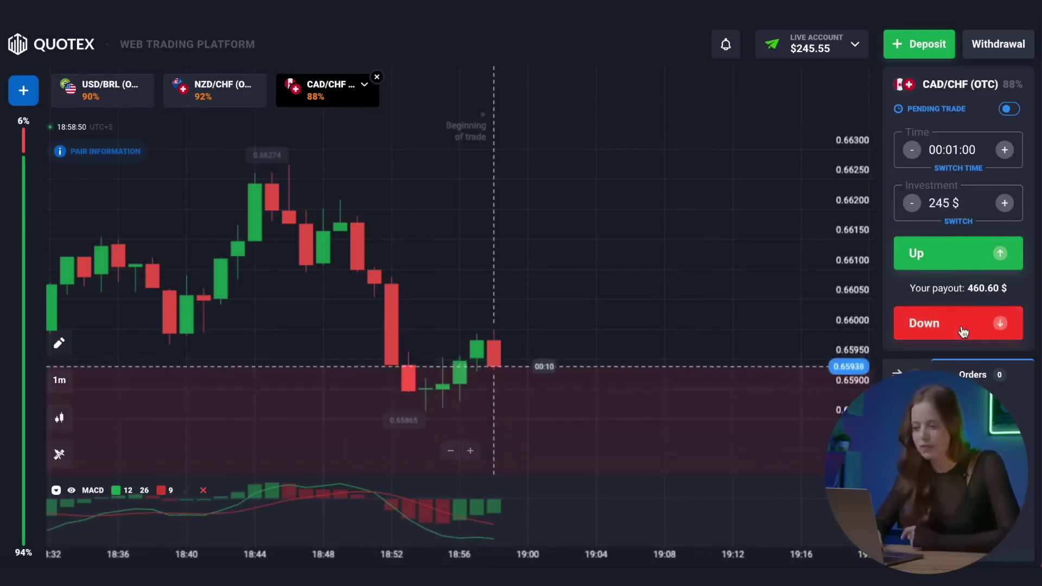
left_click(962, 325)
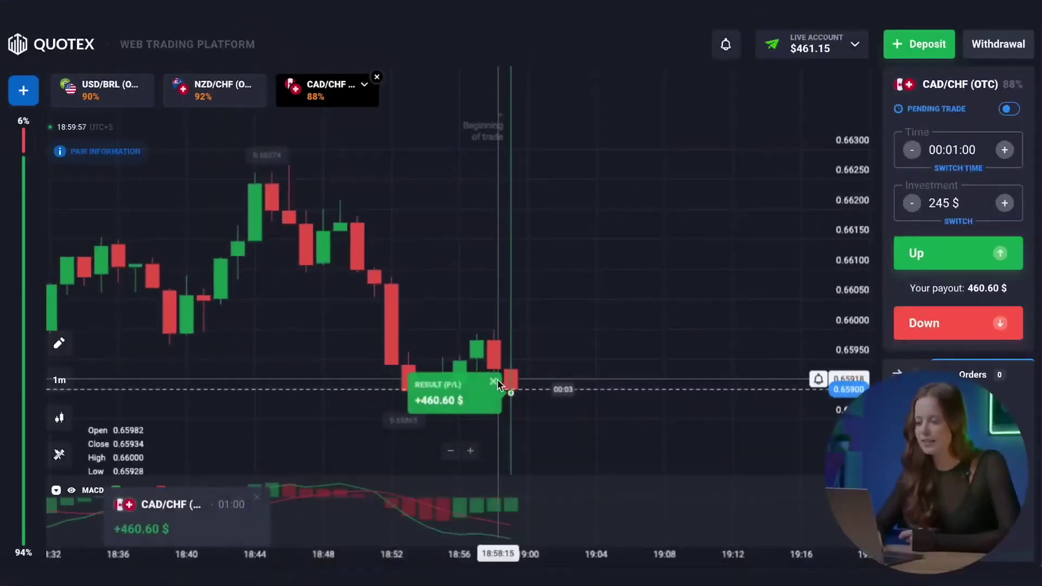
left_click(493, 382)
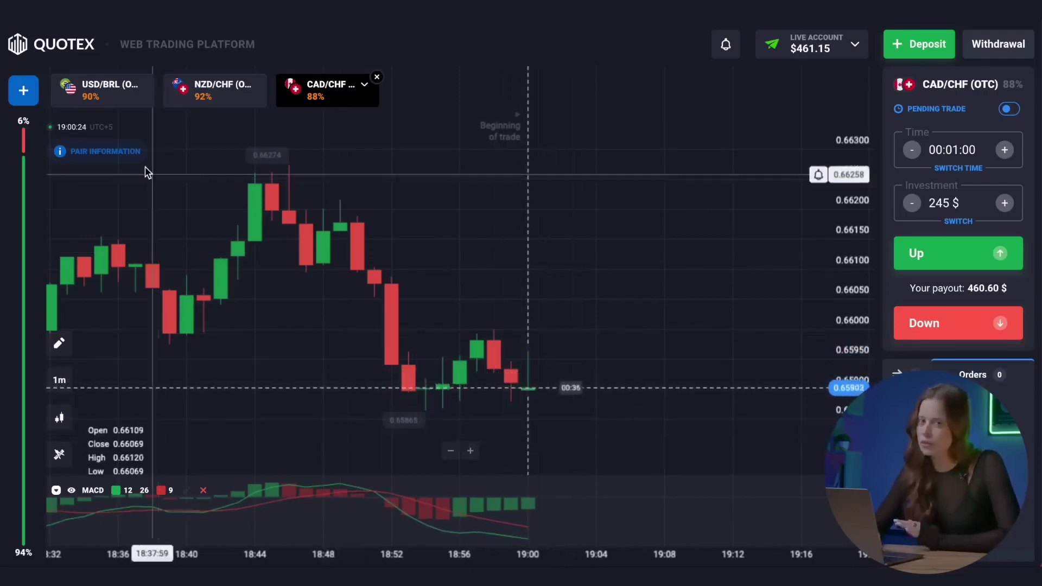
Step: Place Down trades of 461 $ on USD/BRL and 875 $ on NZD/CHF
left_click(103, 97)
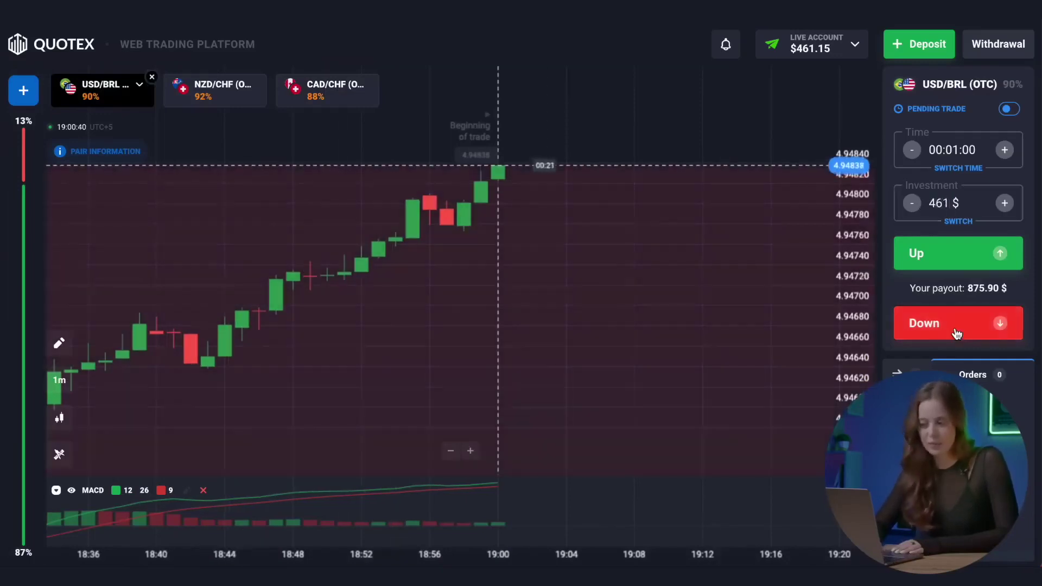
left_click(956, 333)
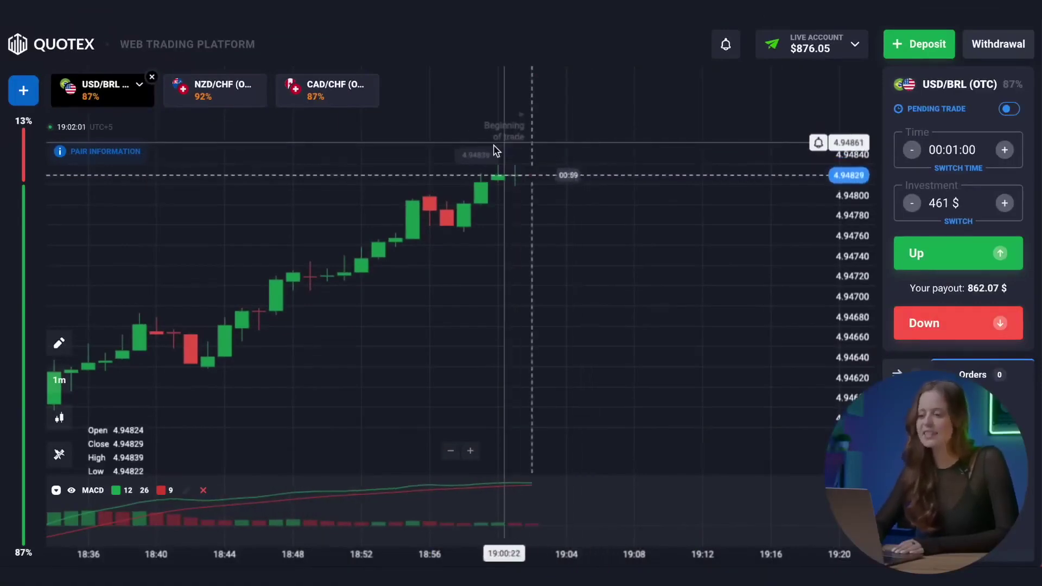
left_click(215, 92)
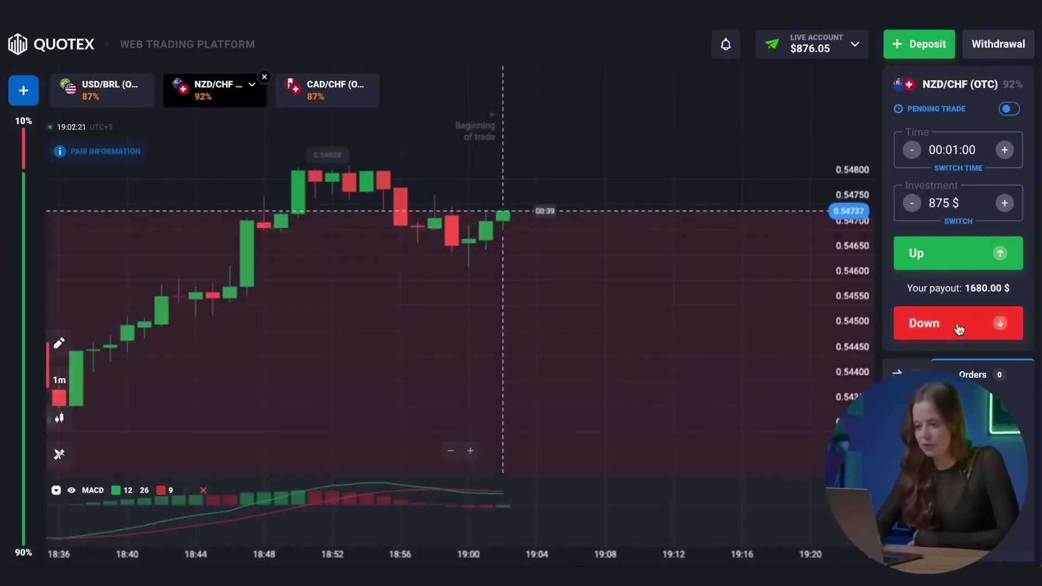
left_click(958, 325)
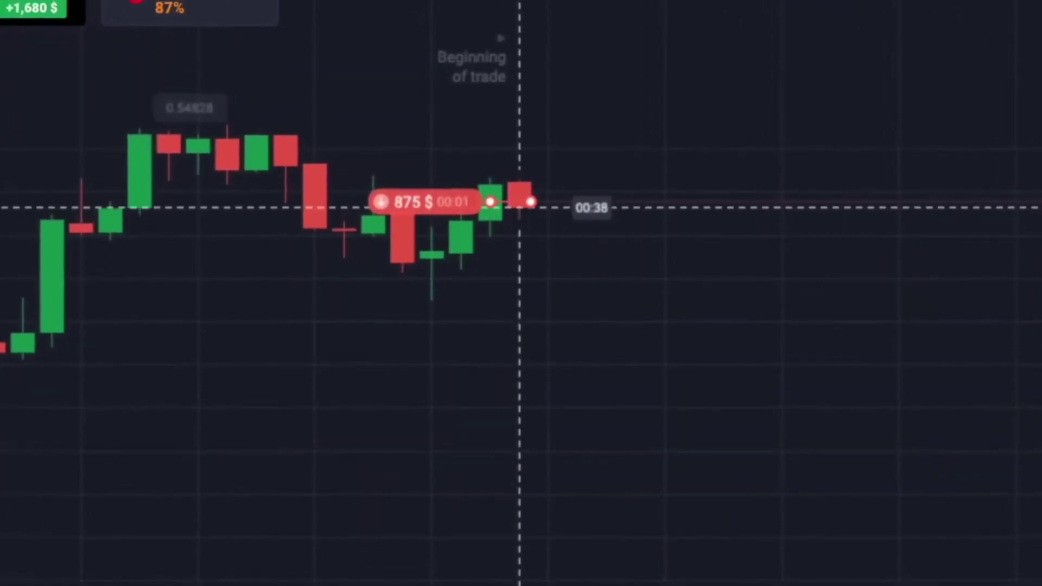
Step: Dismiss the +1,680 $ result and open a 1,000 $ Down trade on CAD/CHF
left_click(502, 205)
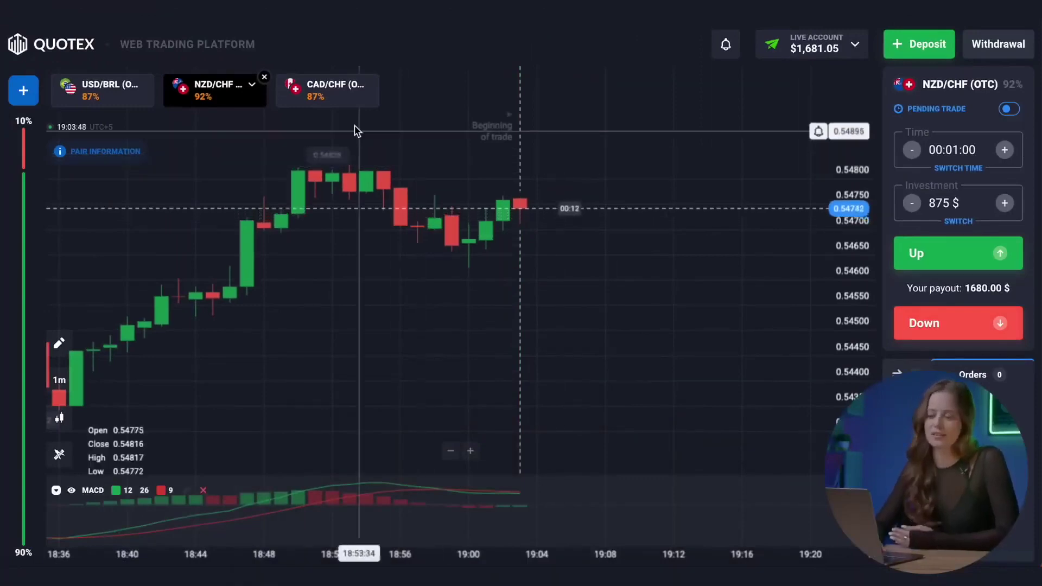
left_click(327, 89)
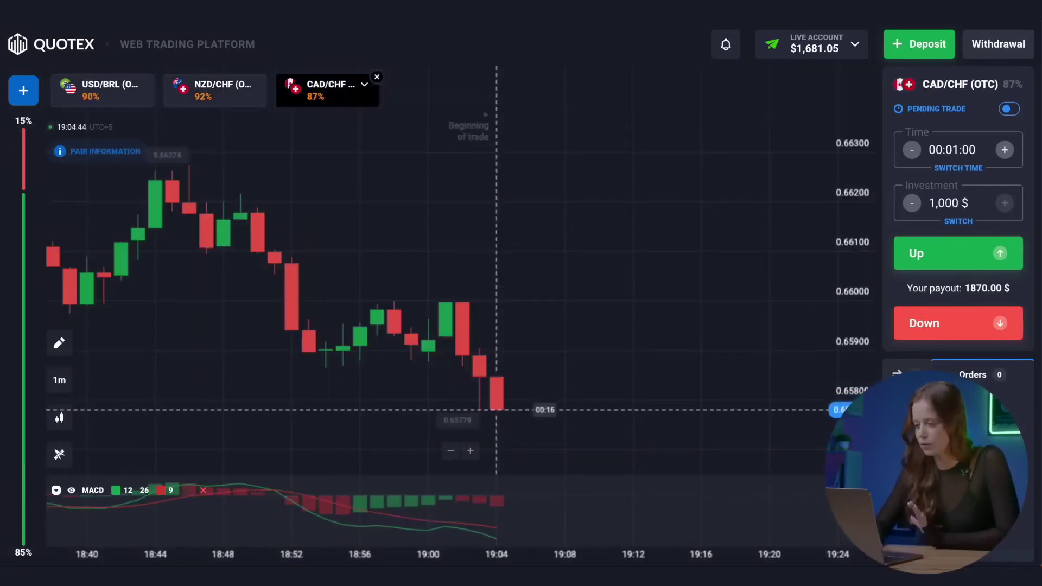
left_click(971, 323)
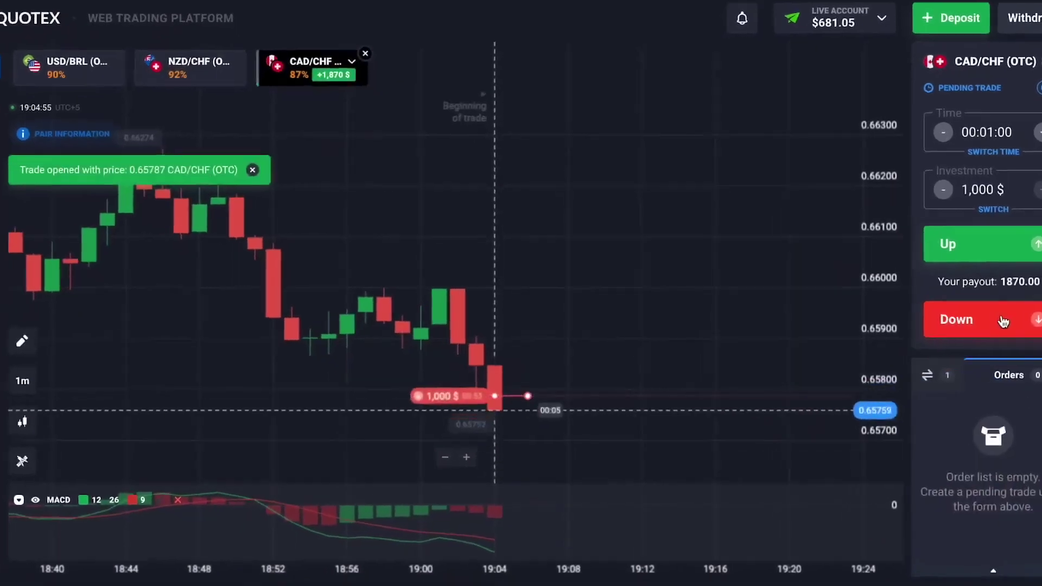